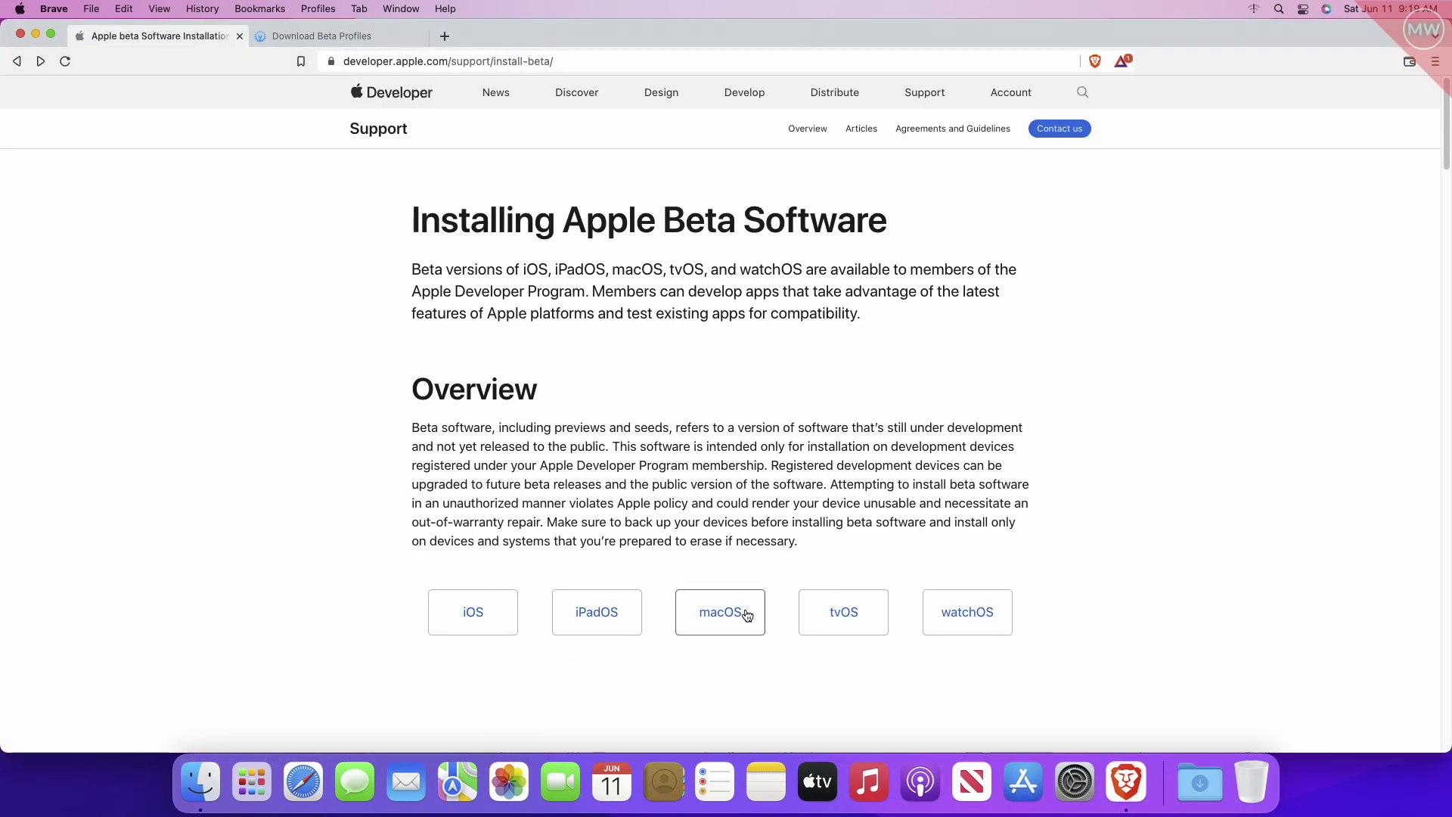
Follow the macOS beta instructions to the download page, landing on the Apple Developer sign-in page.
left_click(749, 614)
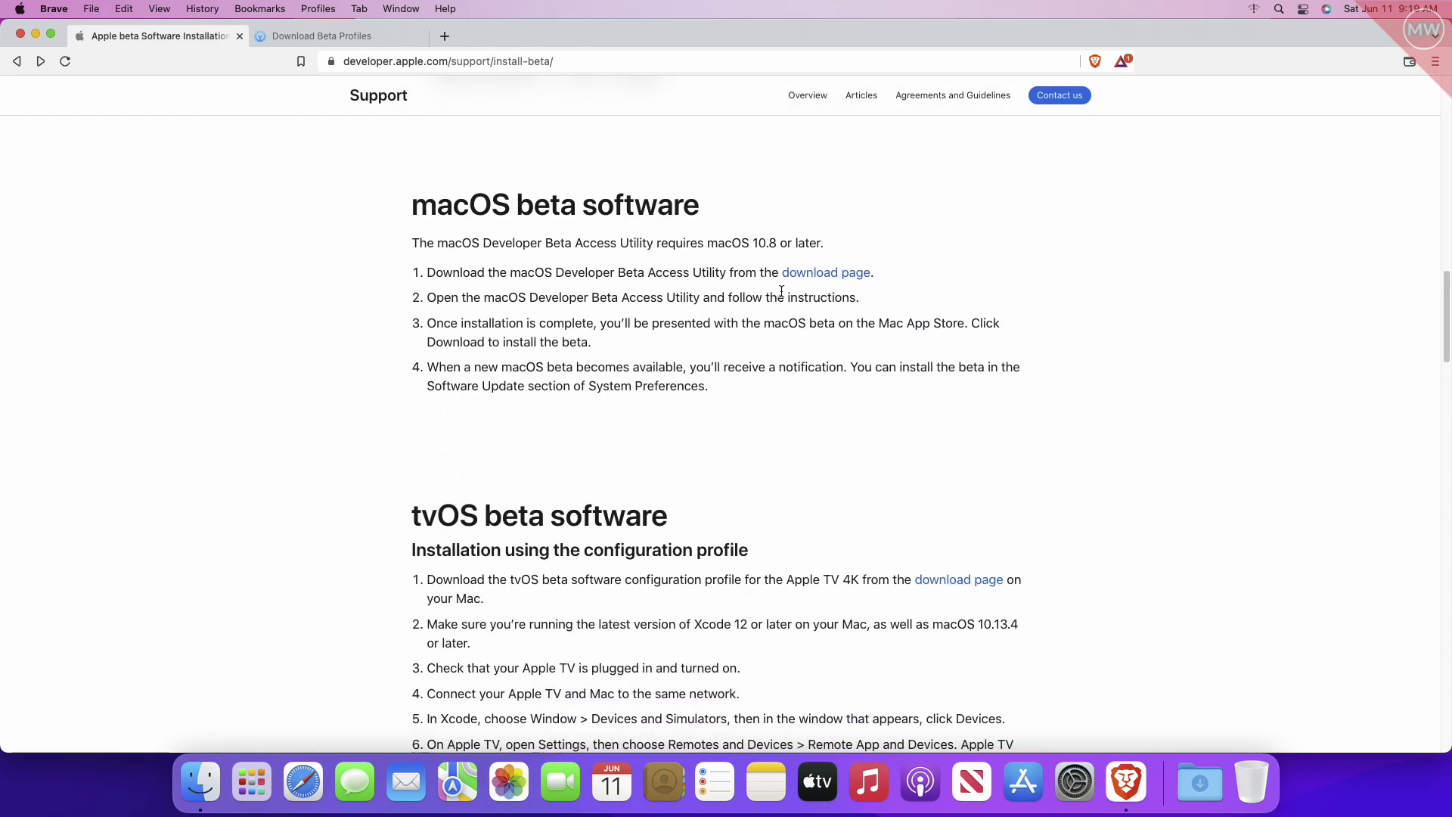
left_click(823, 275)
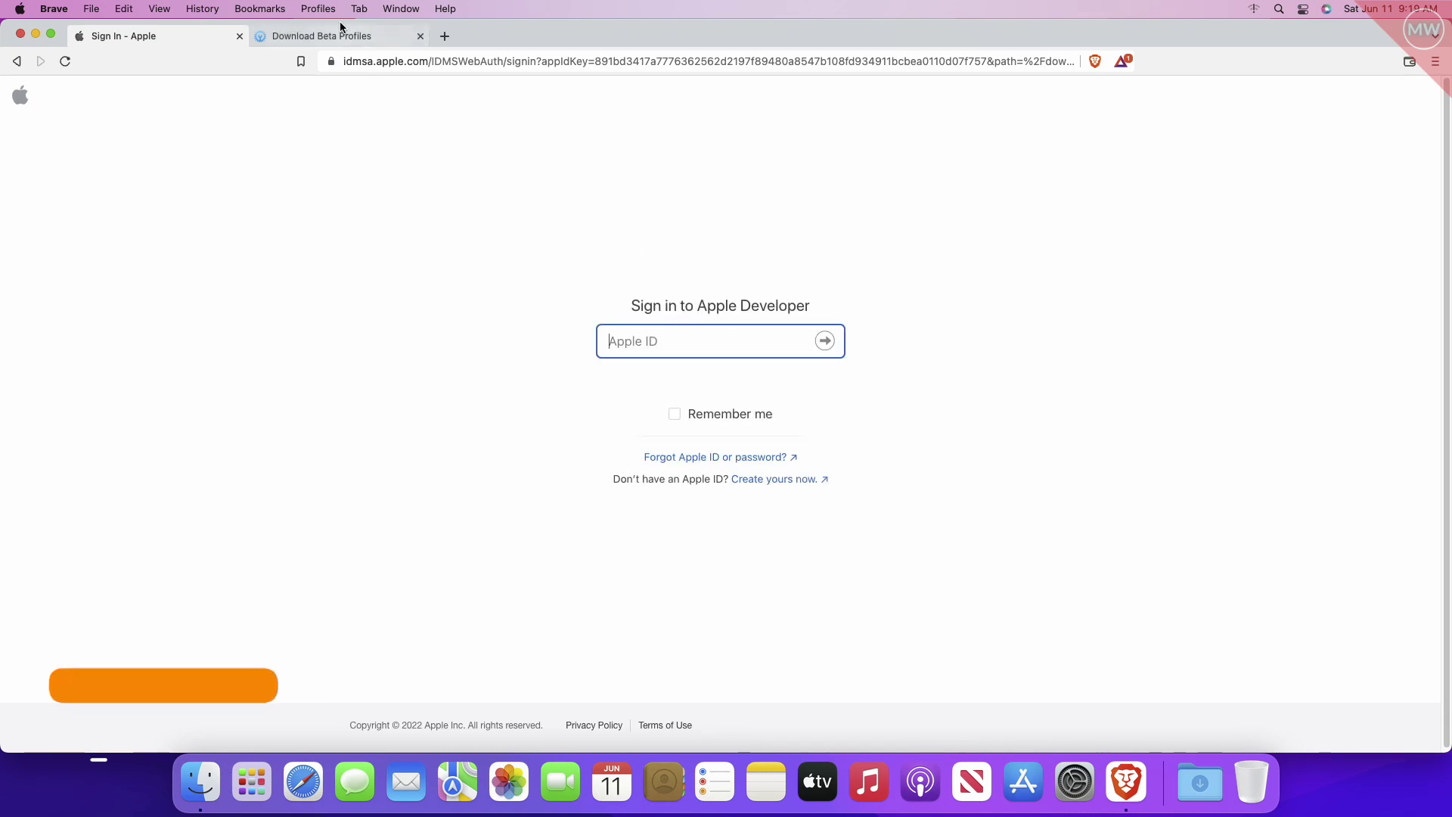
Download the macOS 13 Developer Beta Access Utility from the Beta Profiles site.
left_click(335, 41)
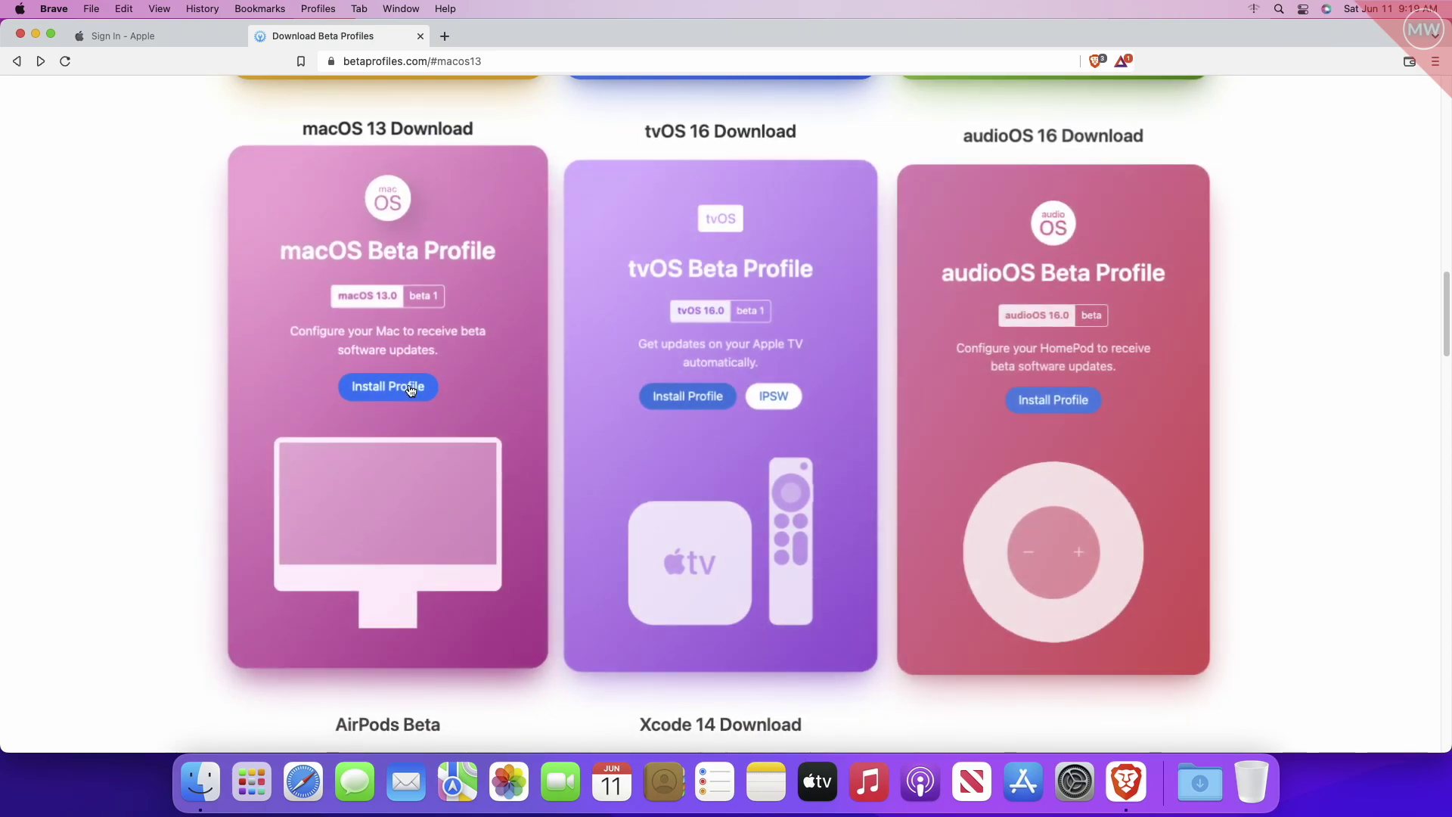
left_click(387, 387)
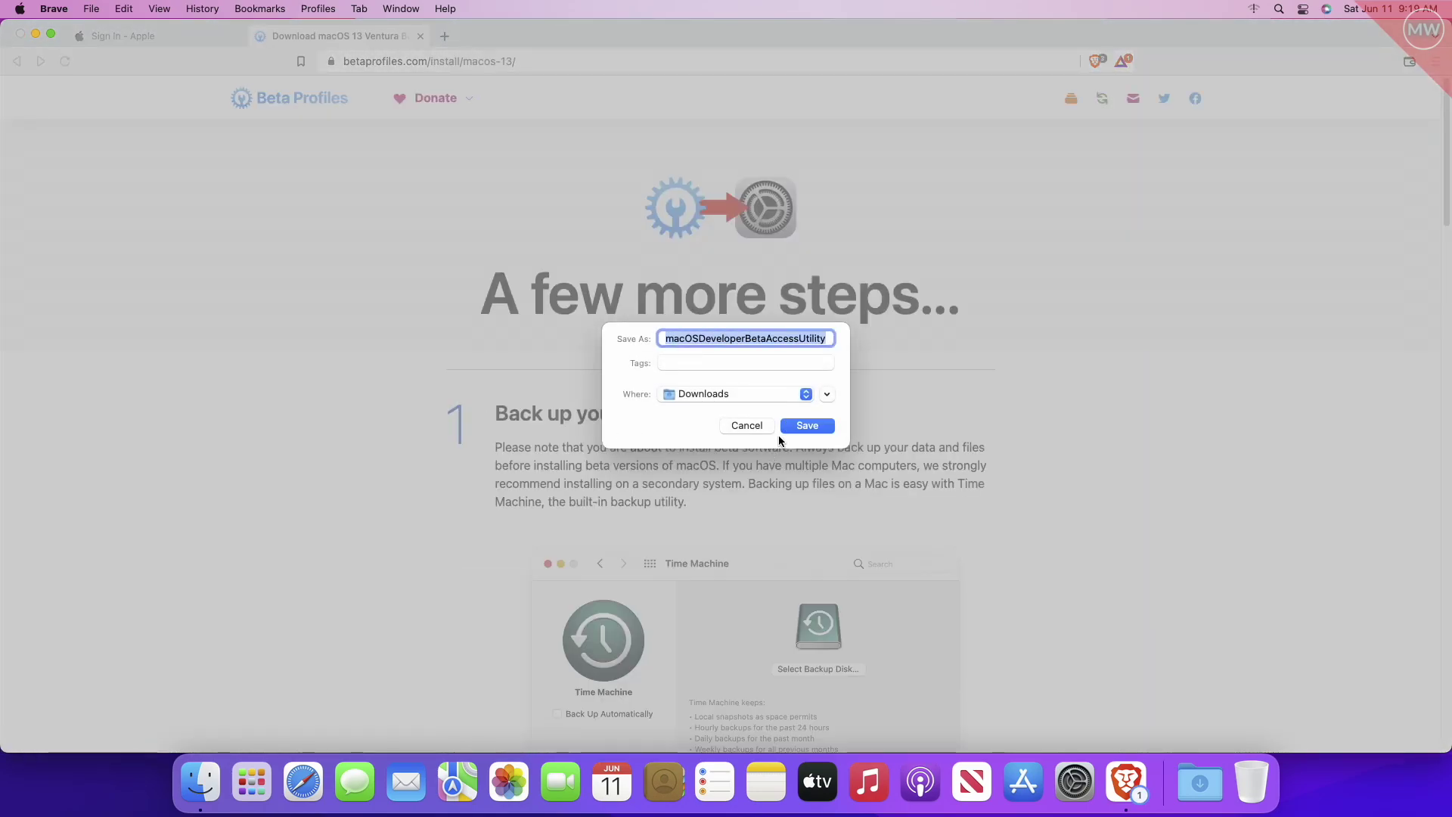
left_click(806, 427)
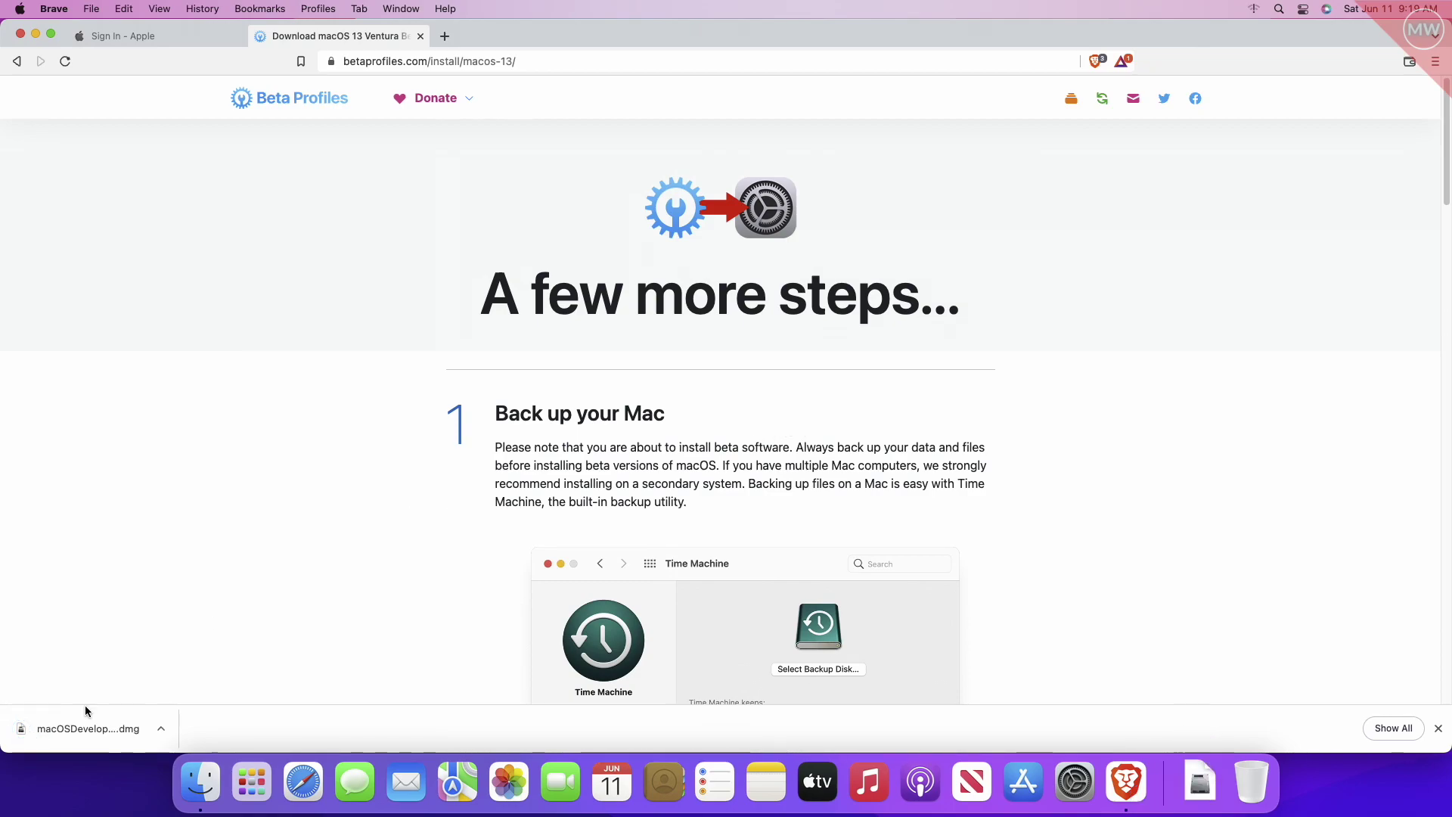
Quit Brave and open the downloaded Beta Access Utility disk image from Downloads.
left_click(53, 8)
left_click(73, 231)
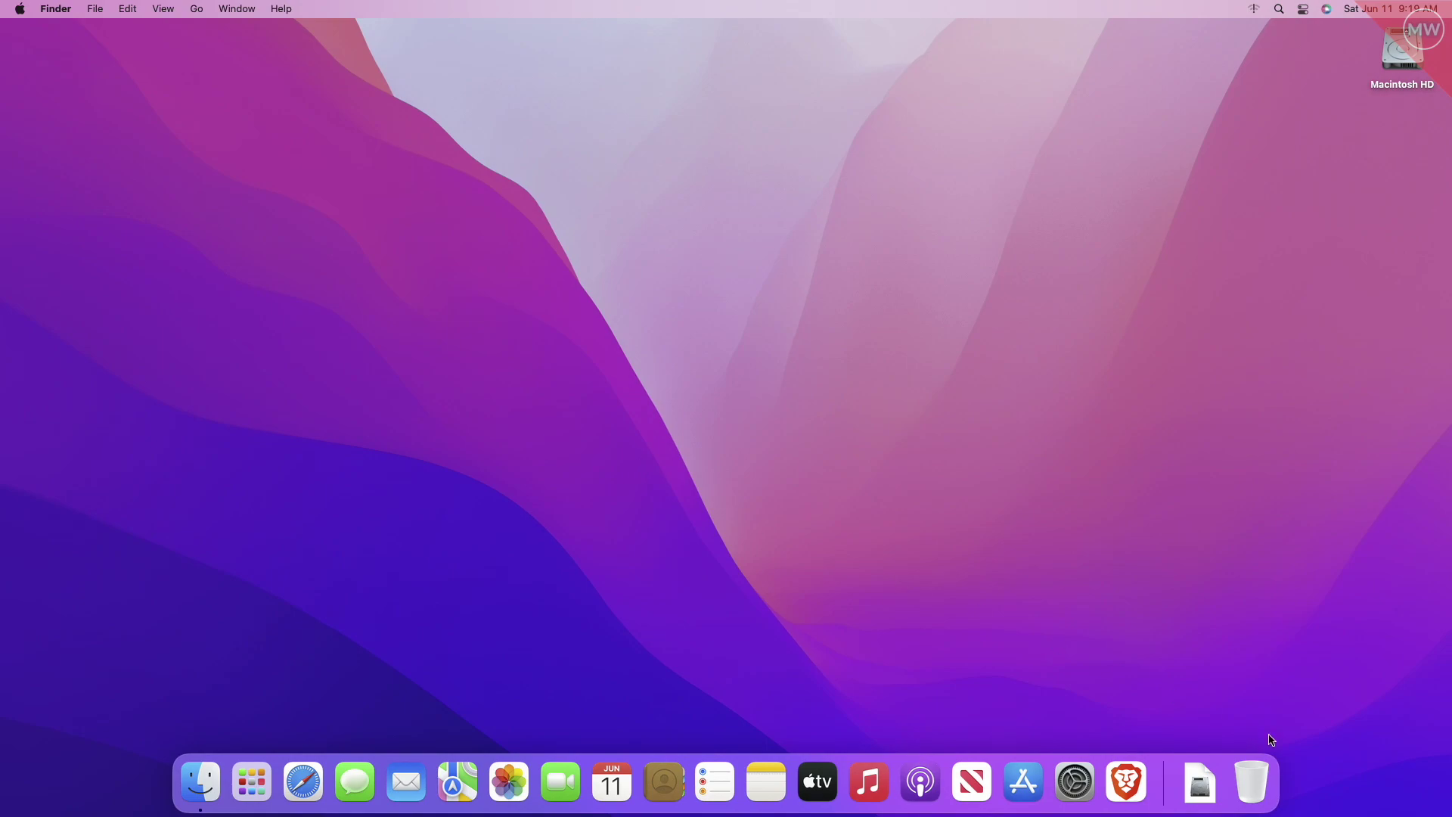
left_click(1205, 789)
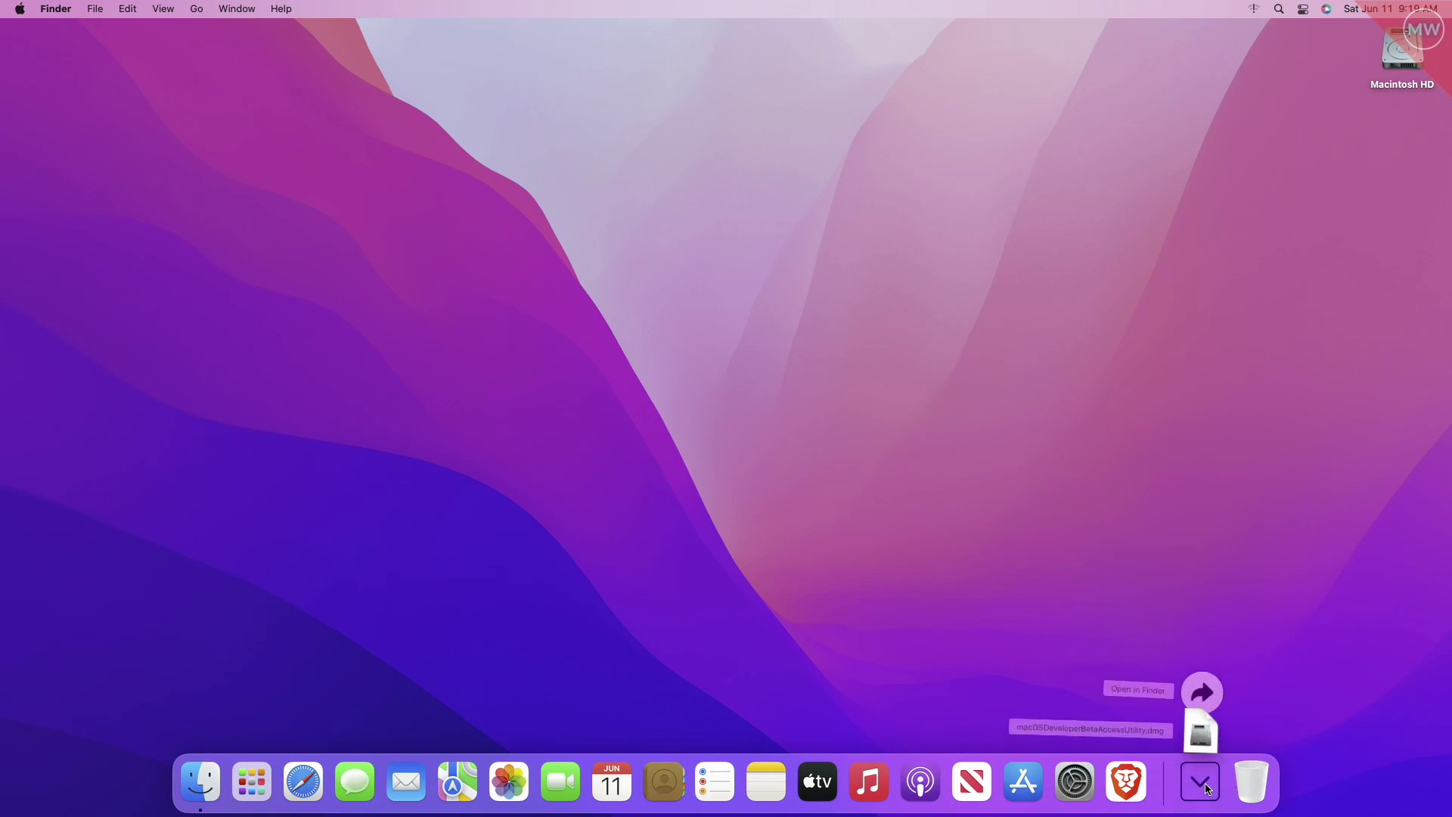
left_click(1211, 715)
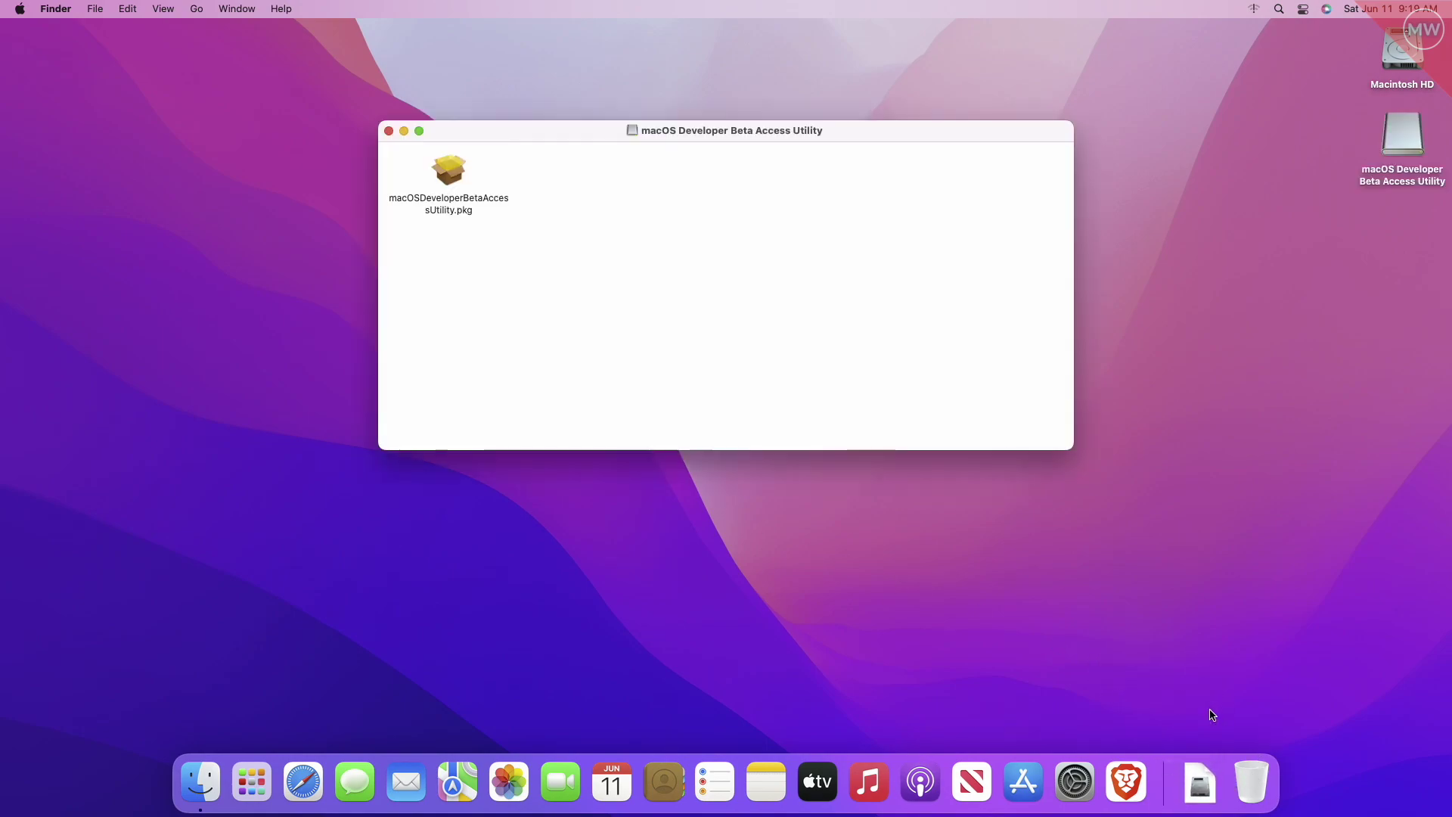
Install the Beta Access Utility package on Macintosh HD, agreeing to the license and authorizing with the password.
right_click(442, 174)
left_click(426, 175)
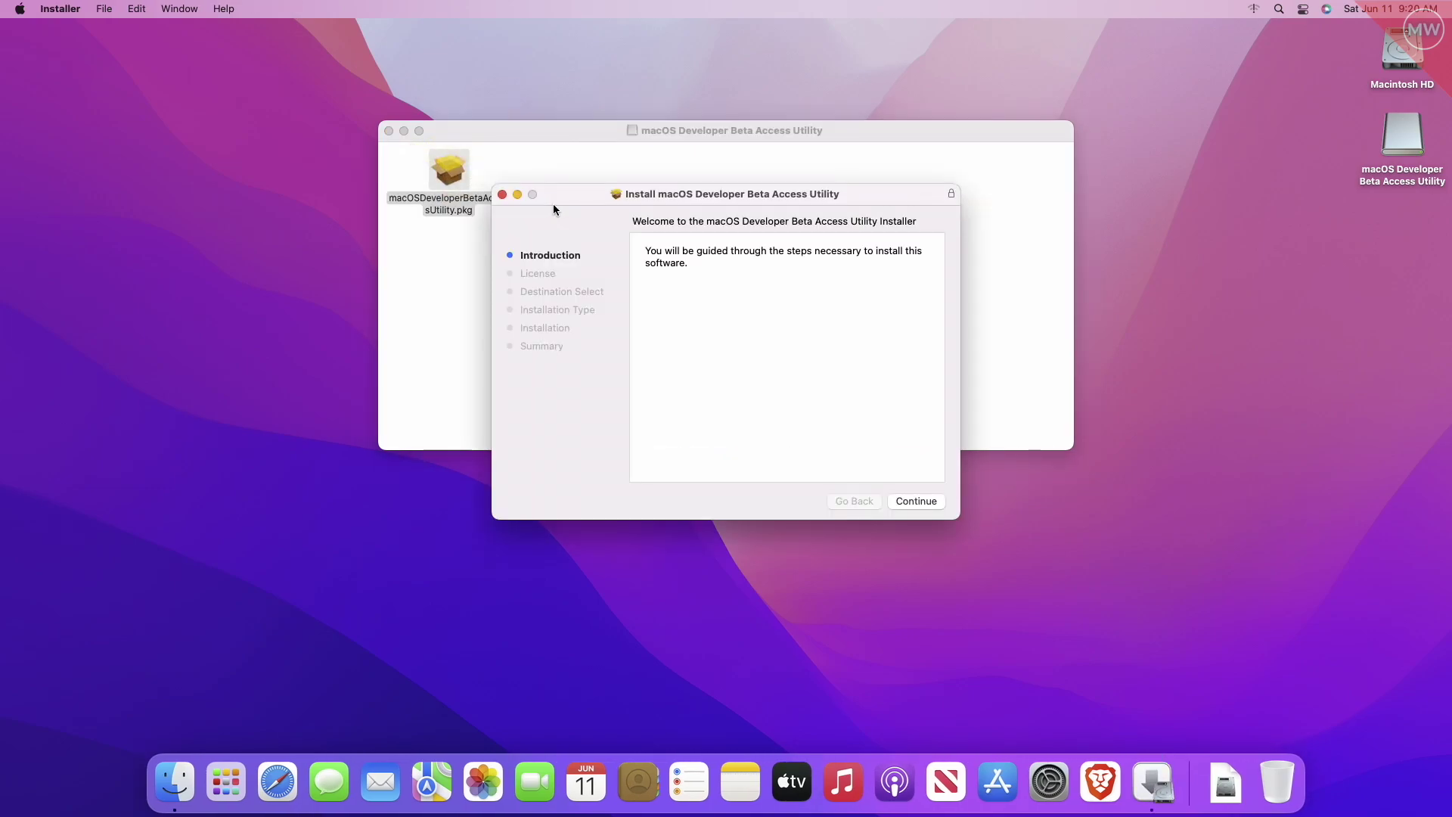
left_click(905, 502)
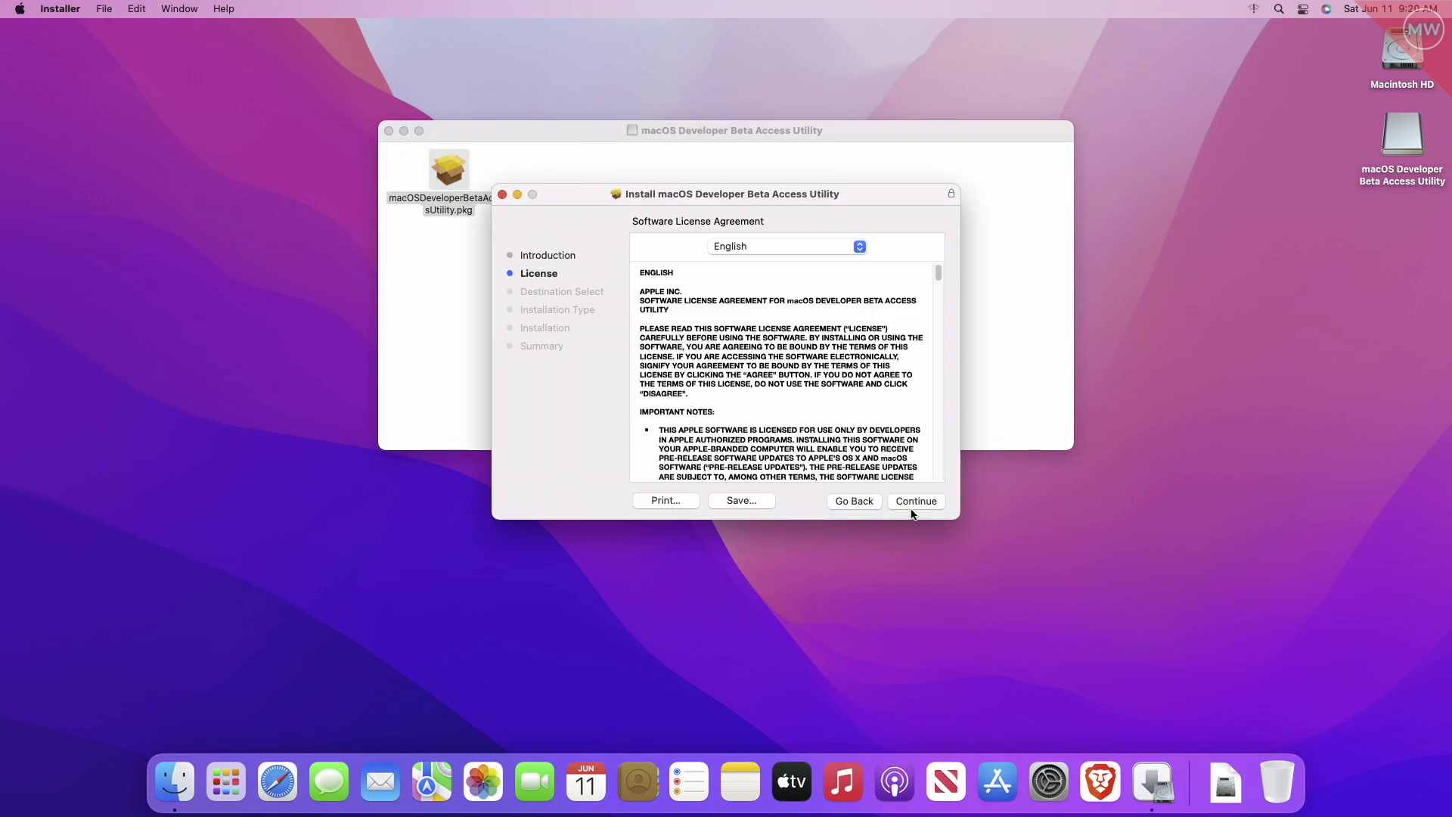
left_click(908, 501)
left_click(877, 398)
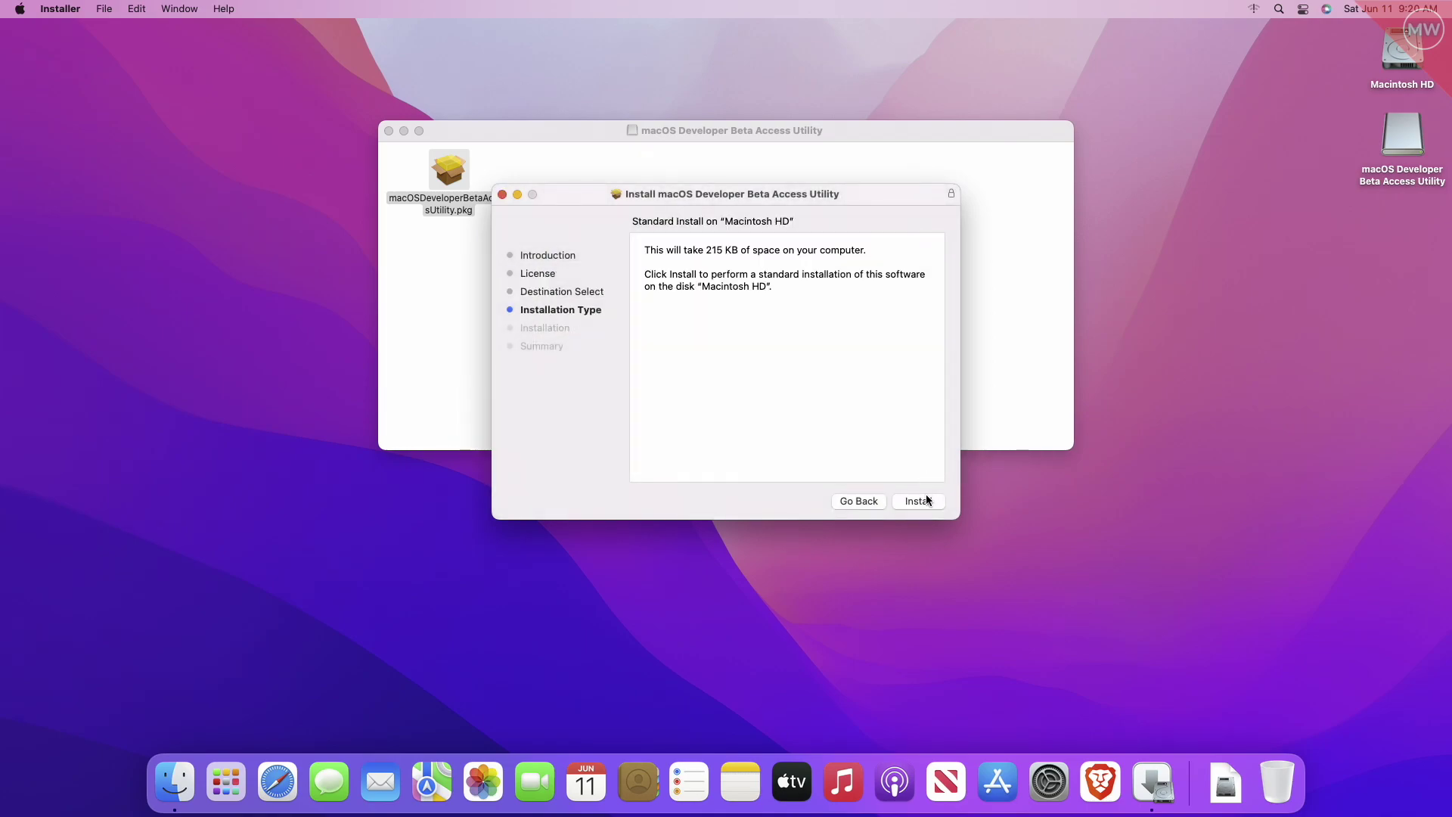
left_click(920, 500)
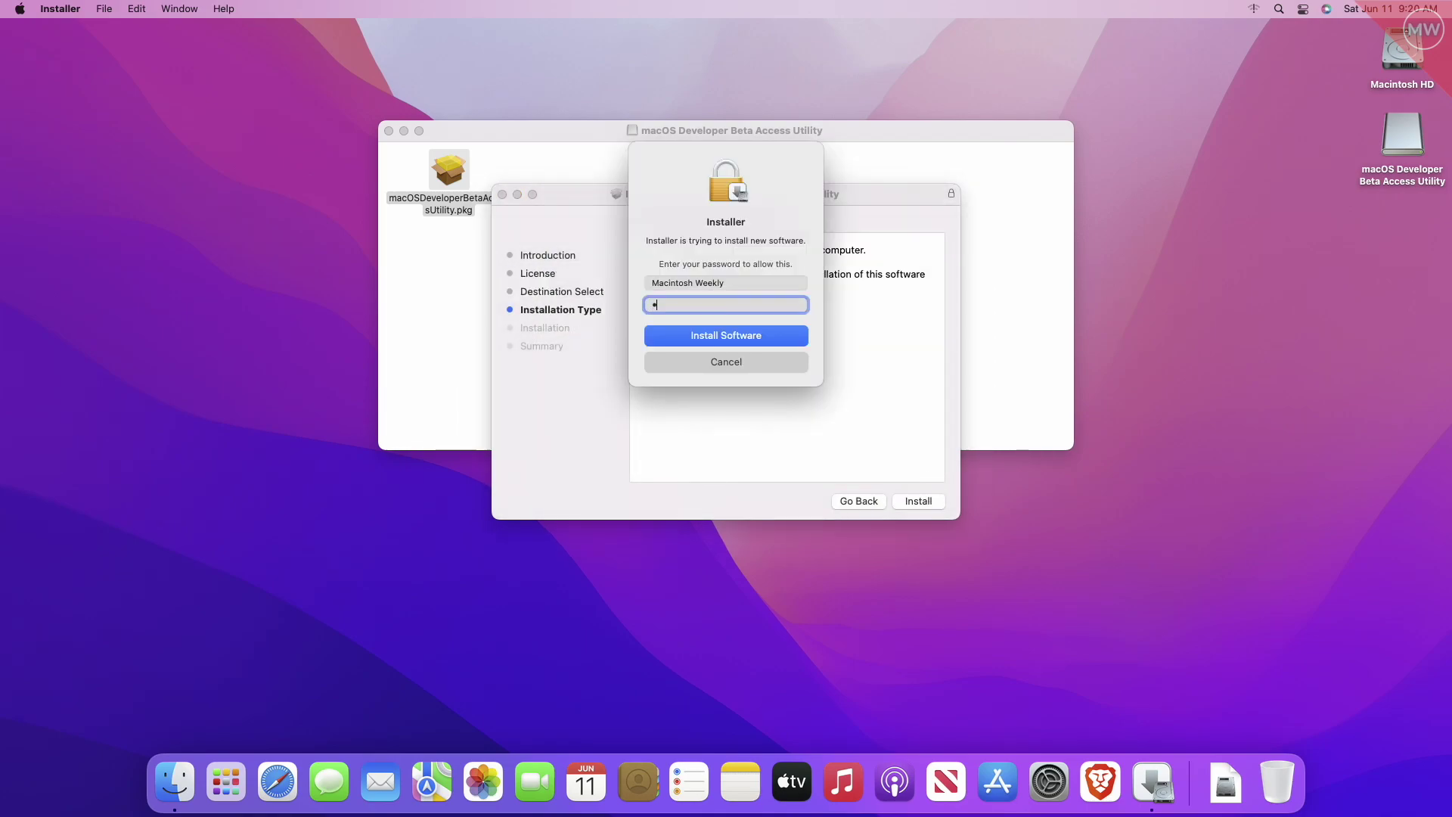
key("Return")
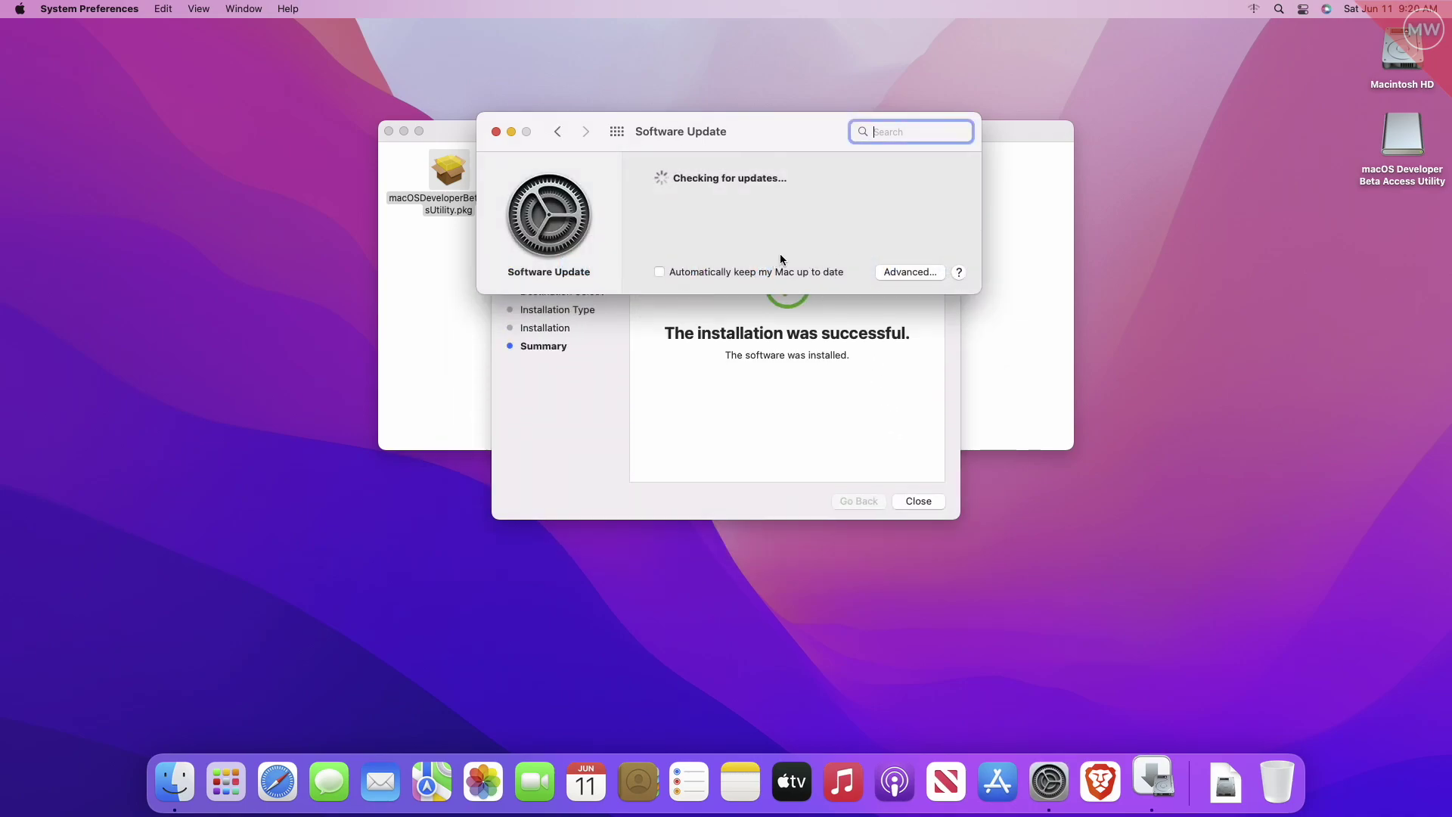
Close the finished installer, keeping the package, and close its Finder window.
left_click(897, 474)
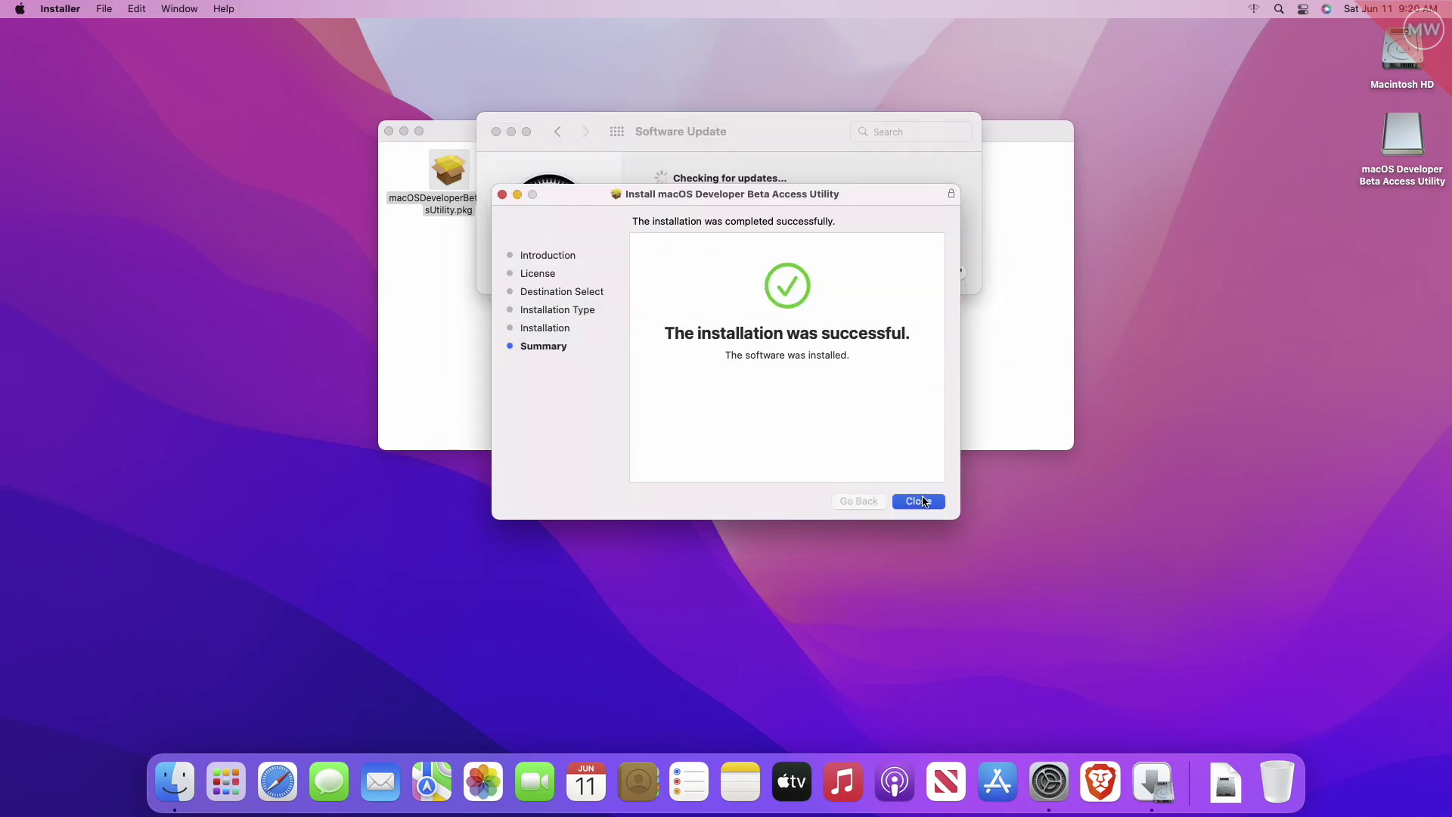
left_click(919, 500)
left_click(682, 422)
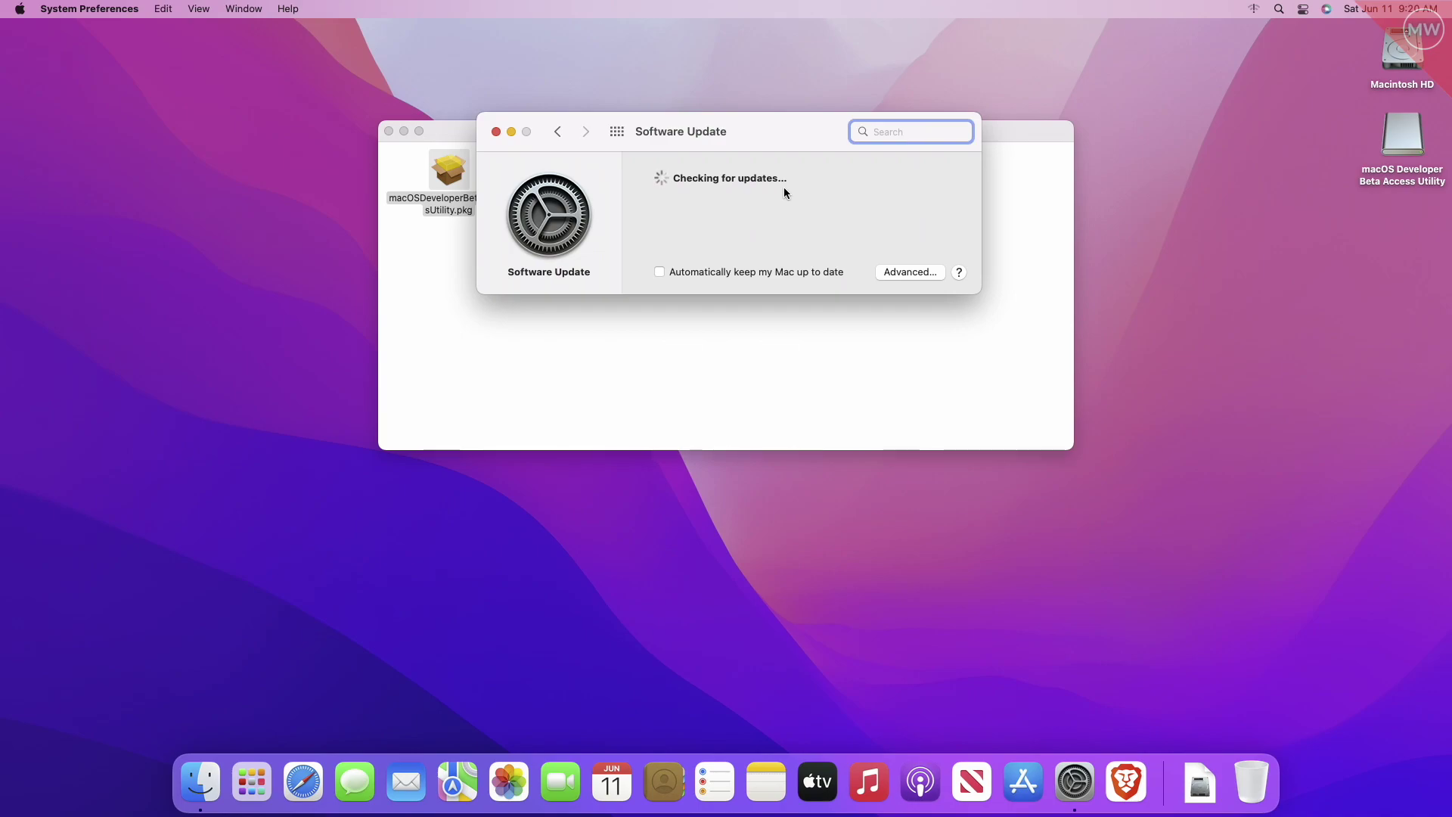
left_click(388, 131)
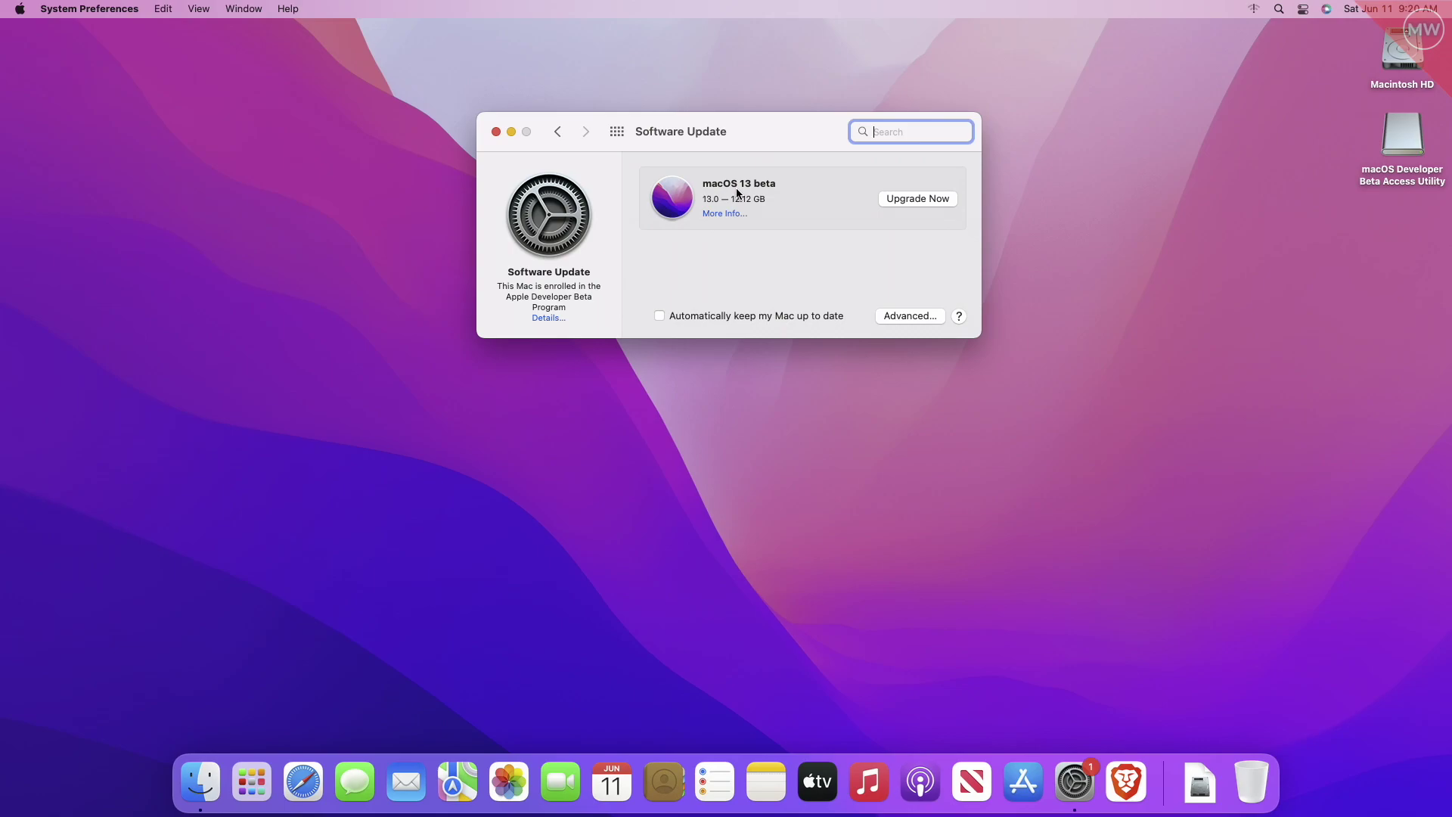
Start the macOS 13 beta upgrade with Upgrade Now in Software Update.
left_click(915, 198)
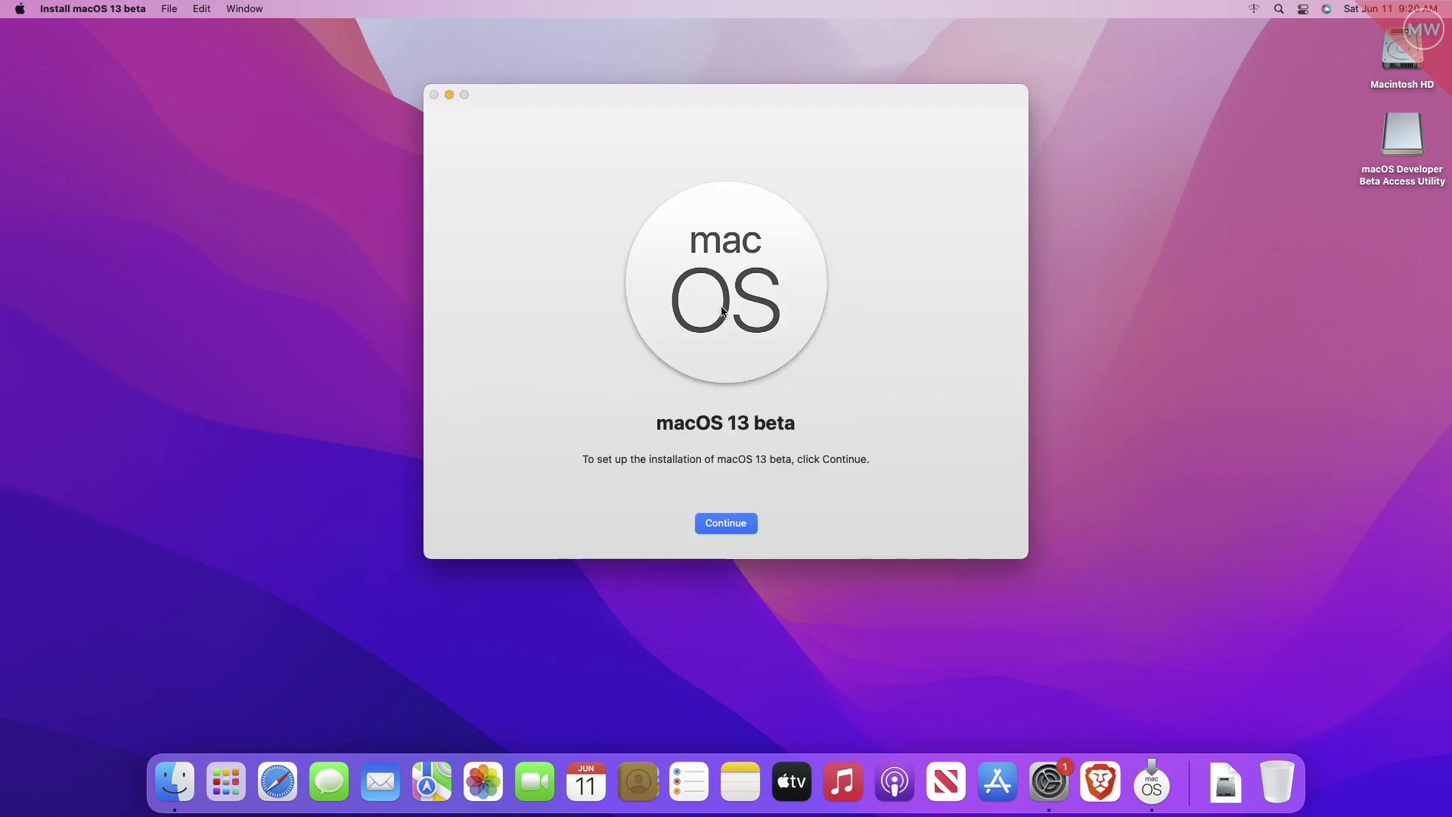
left_click(226, 780)
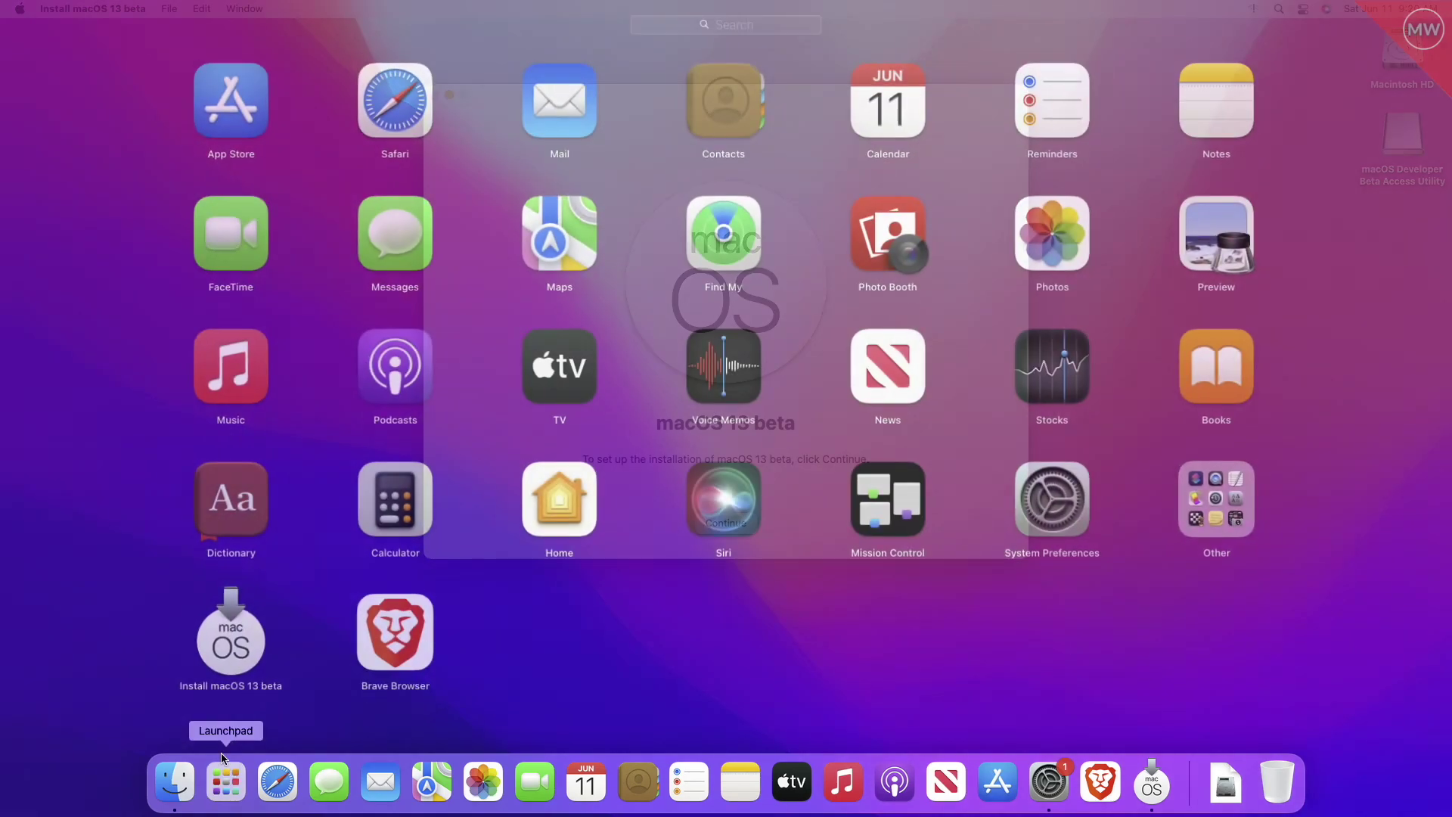
left_click(653, 626)
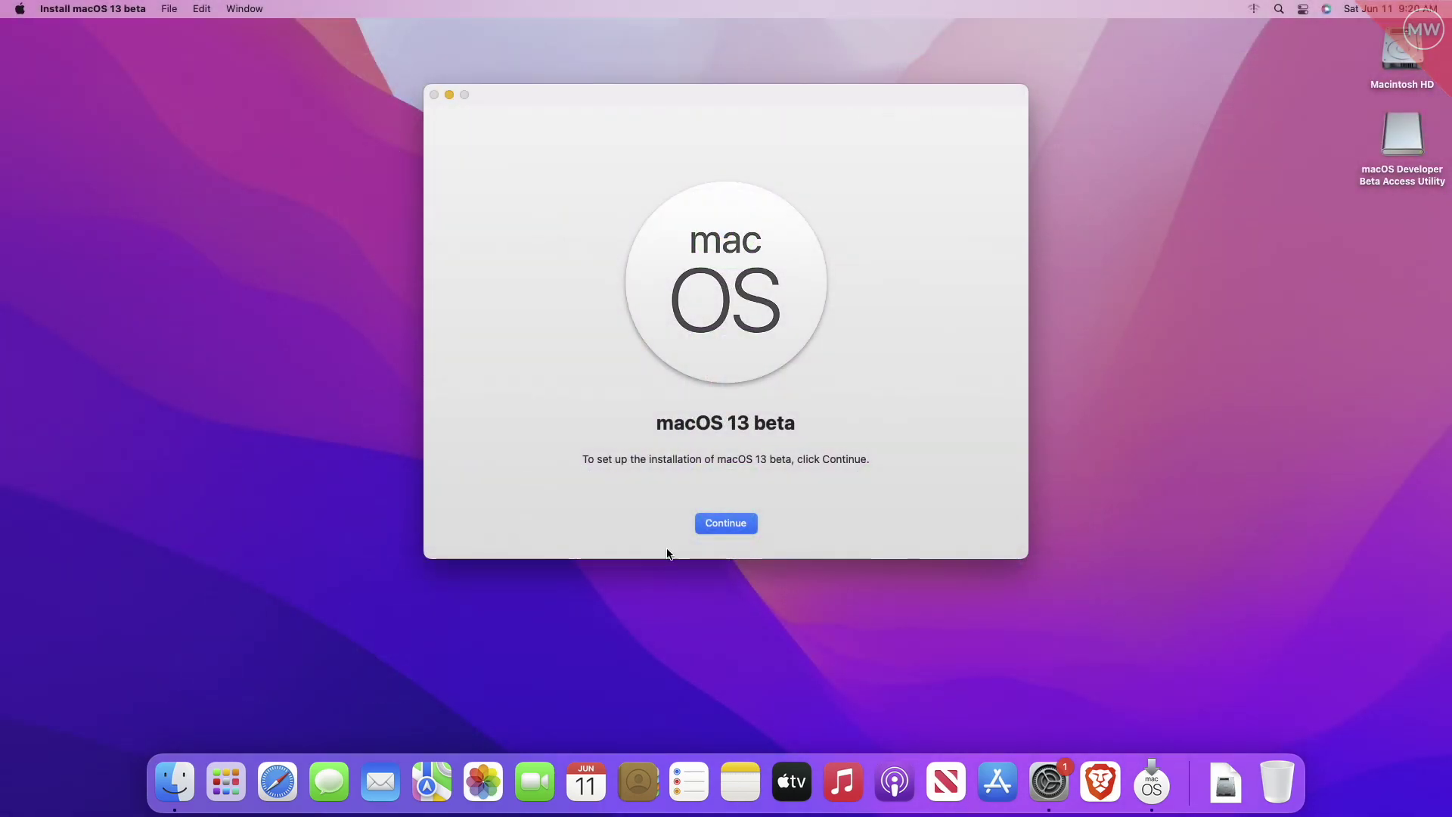